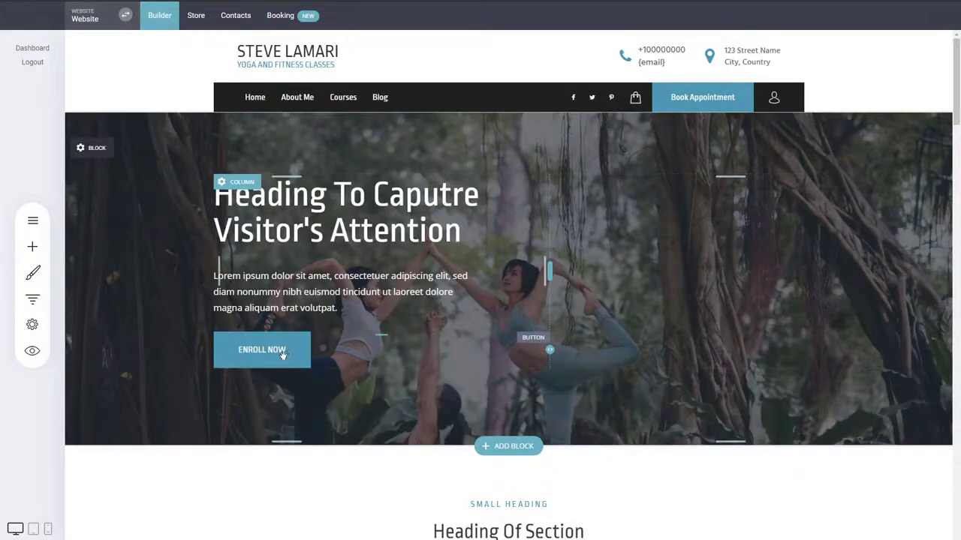
# Move the hero's Enroll Now button between the heading and the paragraph and adjust the spacing around it
pyautogui.moveTo(283, 355); pyautogui.dragTo(342, 181)
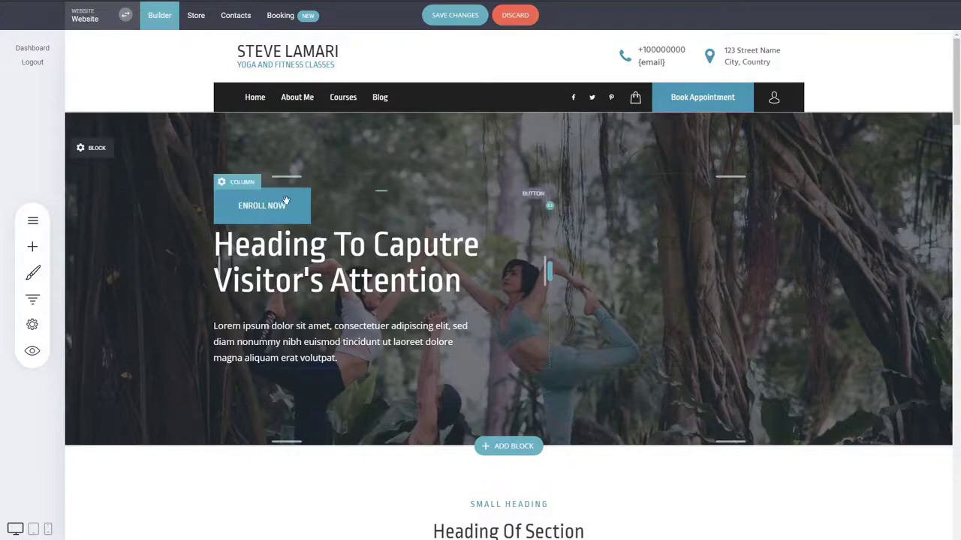
pyautogui.moveTo(287, 201); pyautogui.dragTo(299, 313)
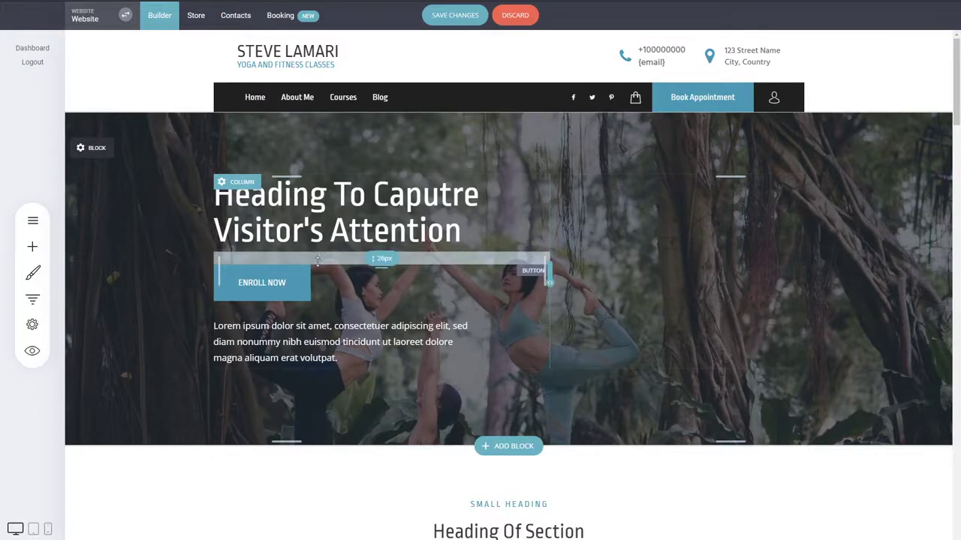
pyautogui.moveTo(318, 261)
pyautogui.mouseDown()
pyautogui.moveTo(310, 278)
pyautogui.moveTo(304, 256)
pyautogui.moveTo(303, 275)
pyautogui.moveTo(301, 266)
pyautogui.mouseUp()
pyautogui.moveTo(298, 323); pyautogui.dragTo(304, 330)
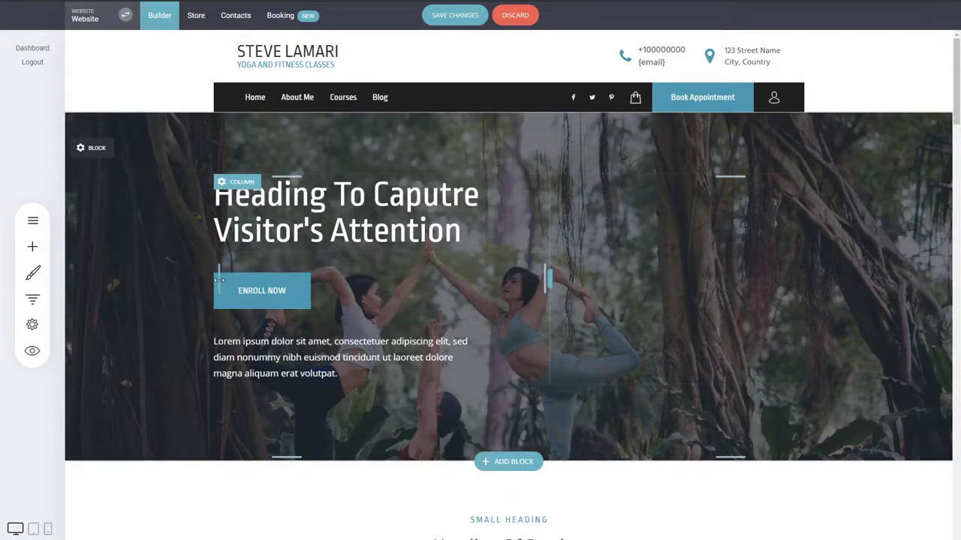
pyautogui.moveTo(219, 280); pyautogui.dragTo(266, 285)
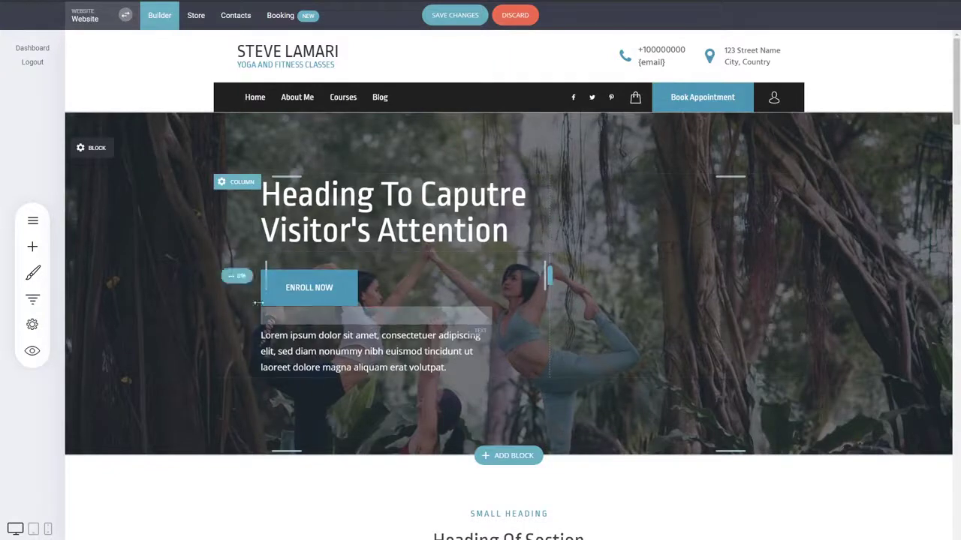
pyautogui.moveTo(236, 275); pyautogui.dragTo(214, 279)
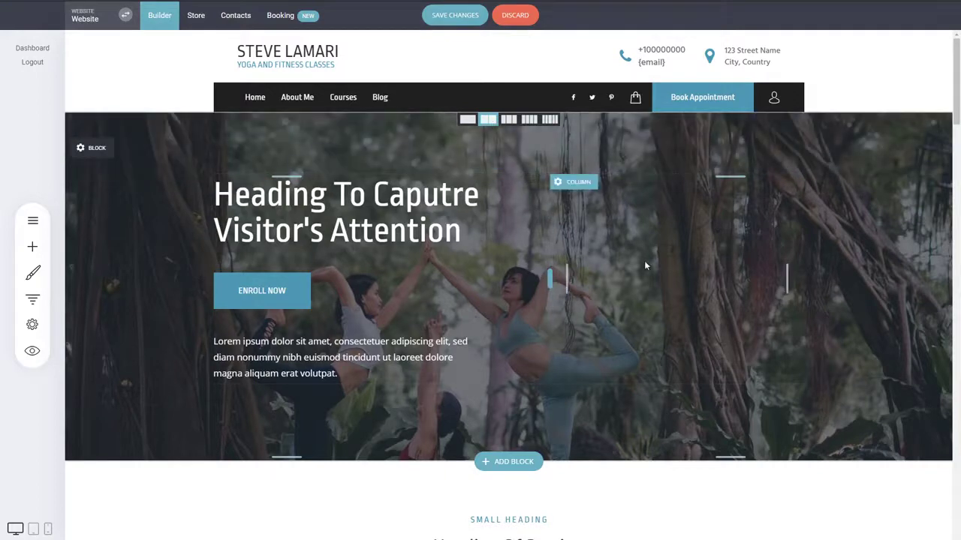
# Widen the gap between the yoga image column and the "Lorem ipsum dolor sit amet" text column
pyautogui.scroll(-3, 600, 296)
pyautogui.scroll(-2, 608, 365)
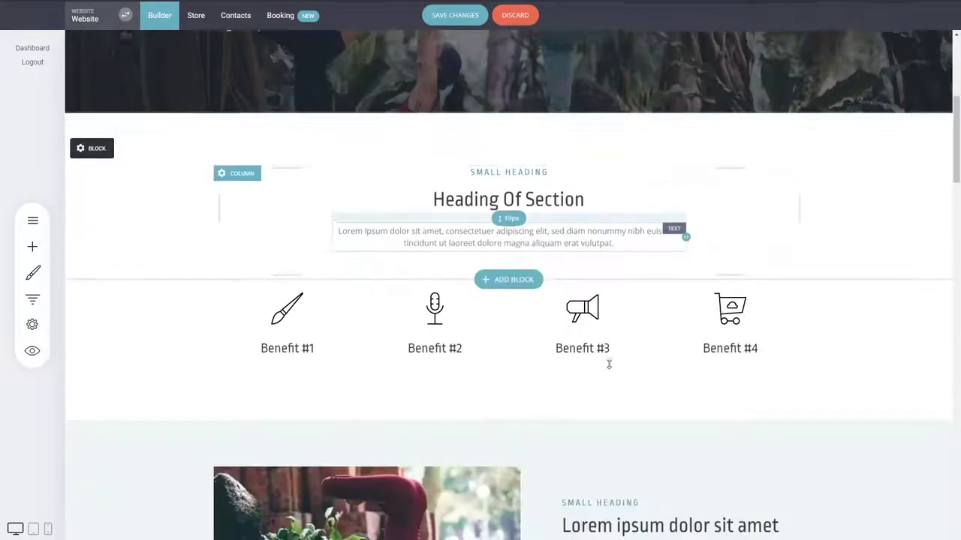
pyautogui.scroll(5, 609, 365)
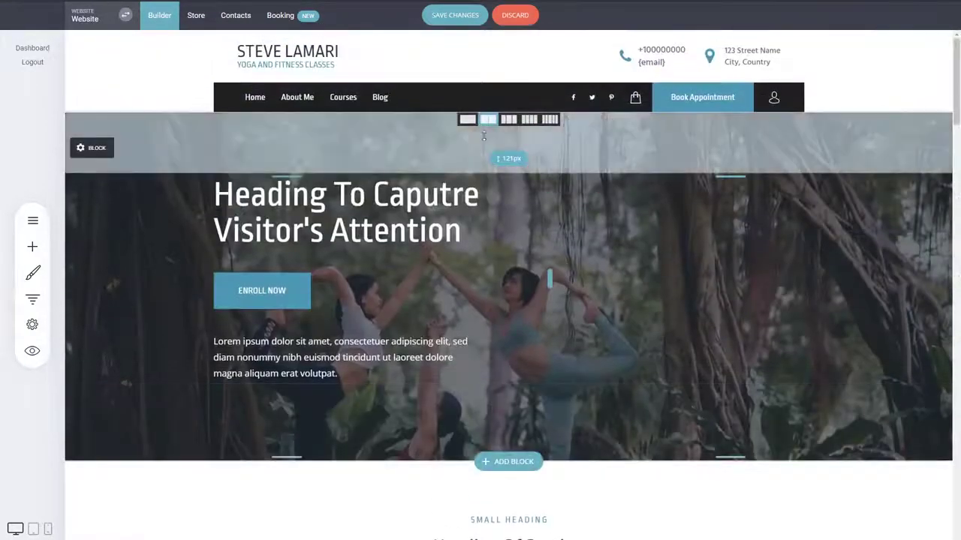
pyautogui.scroll(-5, 620, 332)
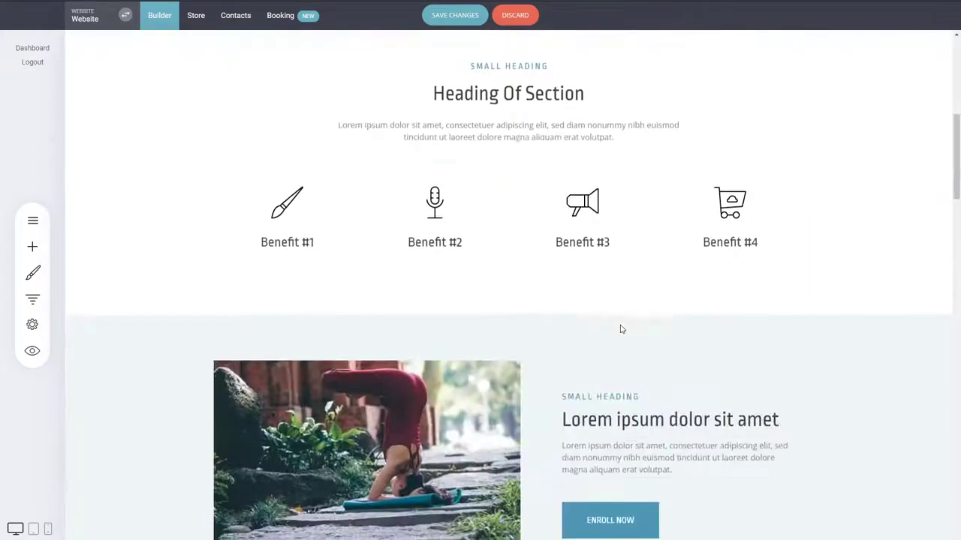
pyautogui.scroll(-2, 620, 329)
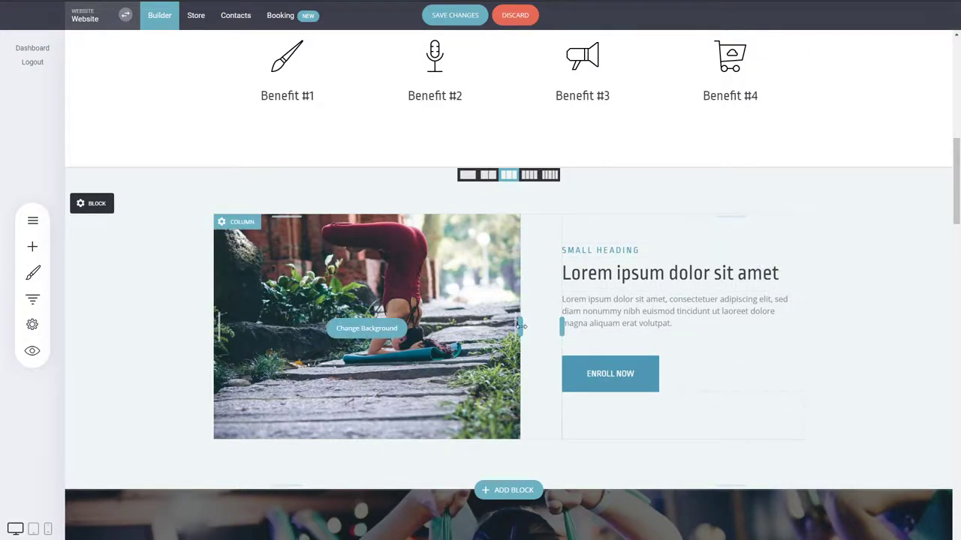
pyautogui.moveTo(521, 325); pyautogui.dragTo(572, 324)
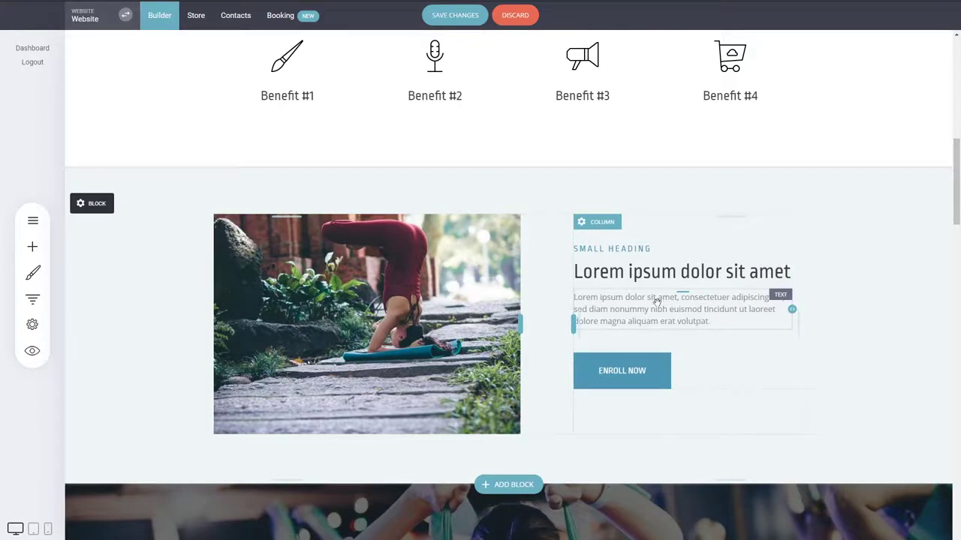
# Insert the three-card "Design & Development" block from the Image & Text category directly below the hero block
pyautogui.scroll(2, 665, 289)
pyautogui.scroll(3, 666, 323)
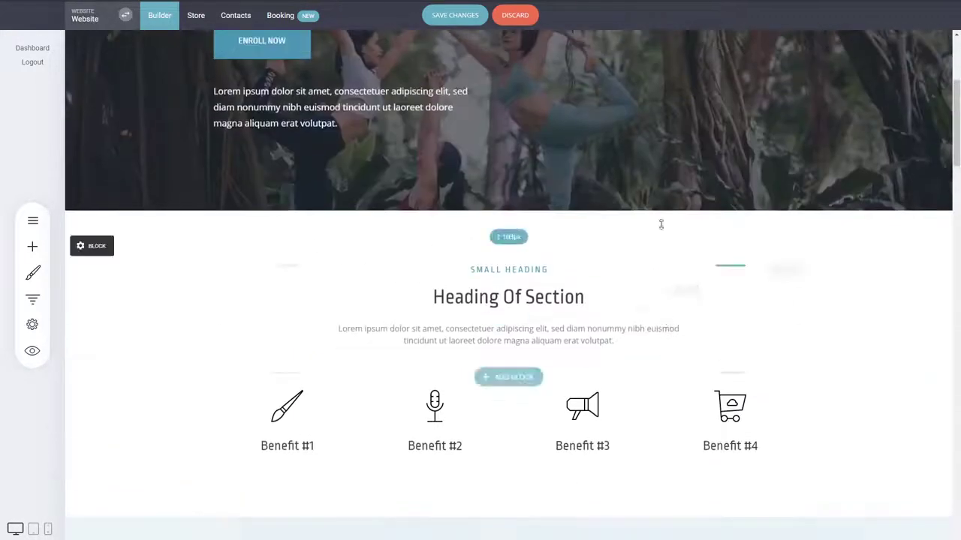
pyautogui.scroll(2, 686, 332)
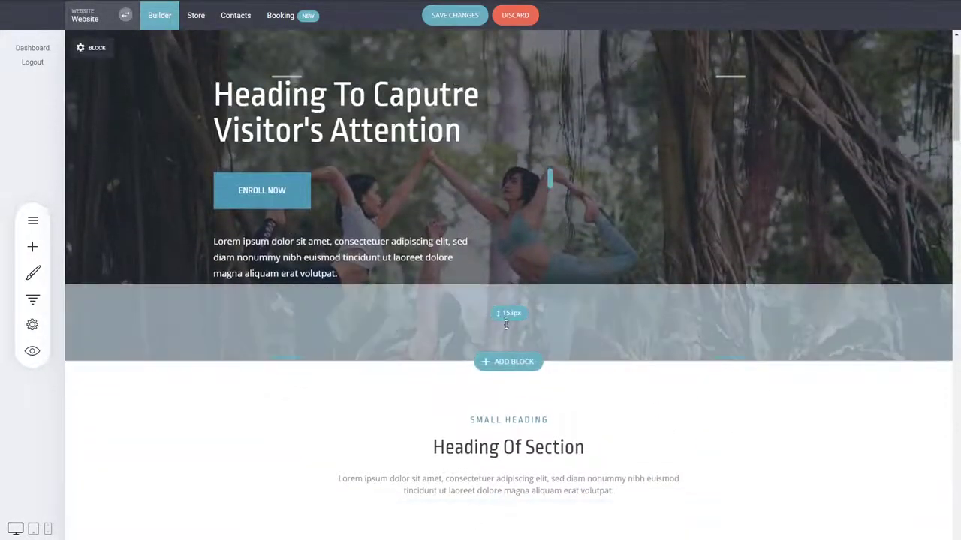
pyautogui.scroll(2, 659, 350)
pyautogui.scroll(-2, 659, 351)
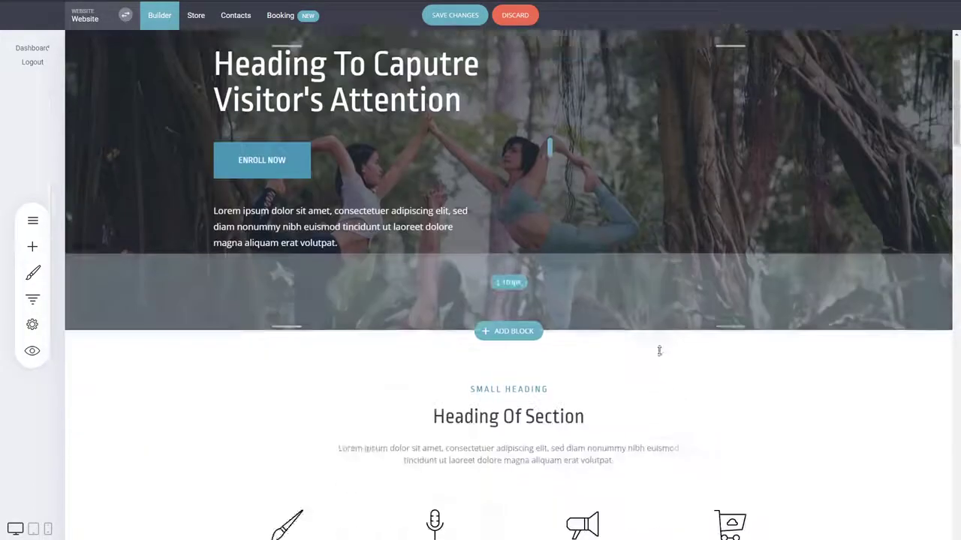
pyautogui.scroll(-1, 659, 350)
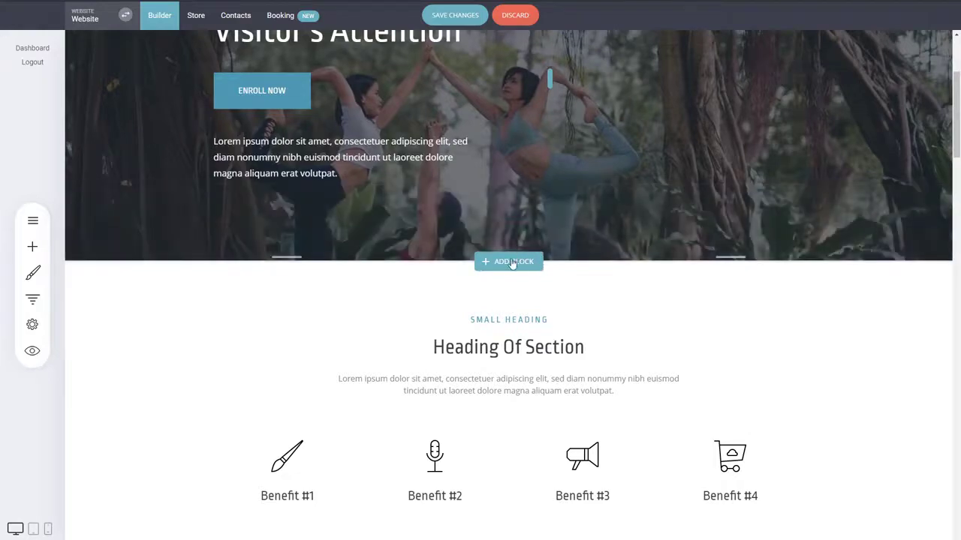
pyautogui.click(511, 264)
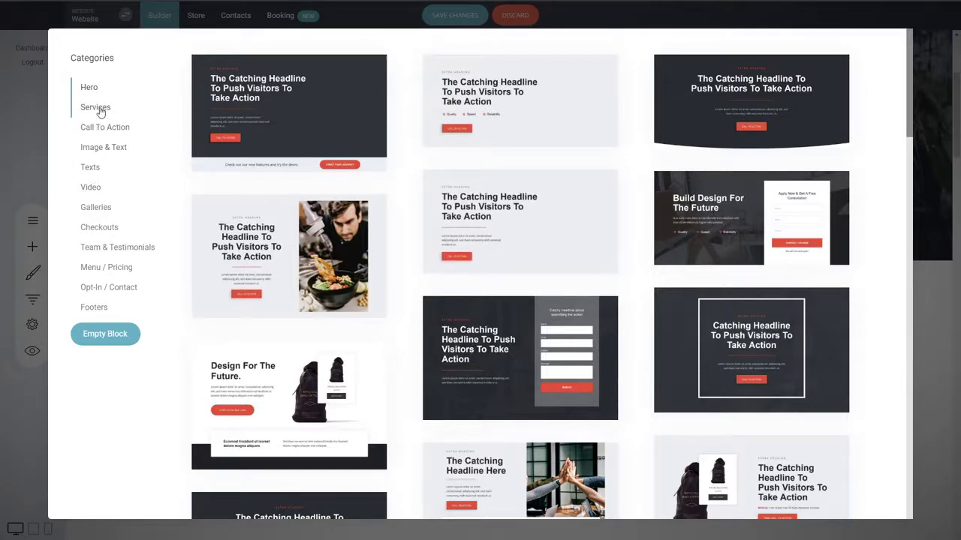
pyautogui.click(104, 148)
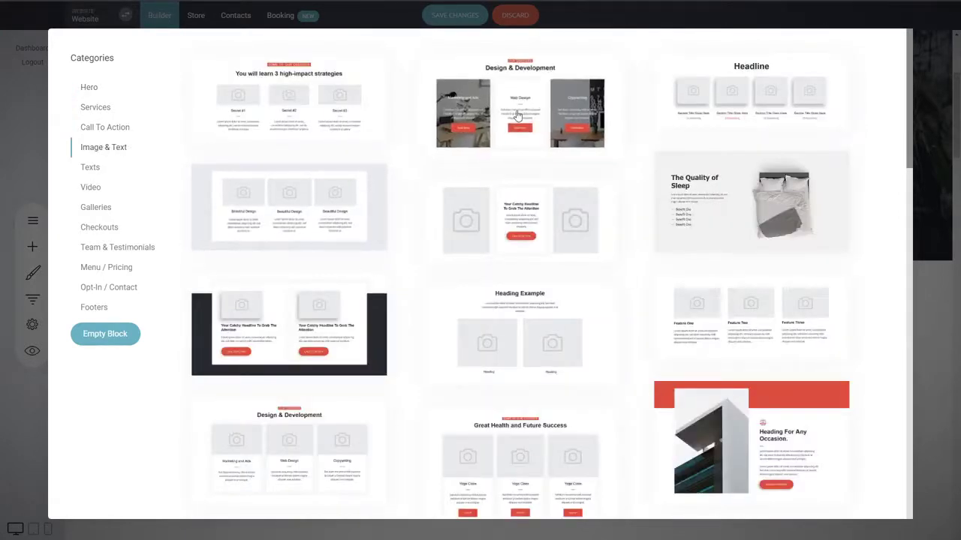
pyautogui.click(516, 115)
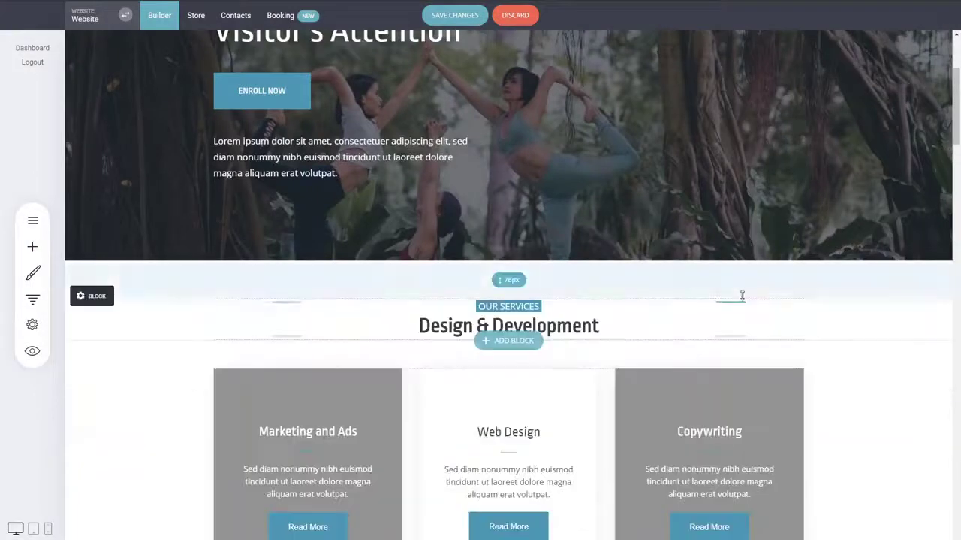
# Add a Text widget directly below the "Design & Development" heading, keeping its placeholder text
pyautogui.scroll(-2, 857, 336)
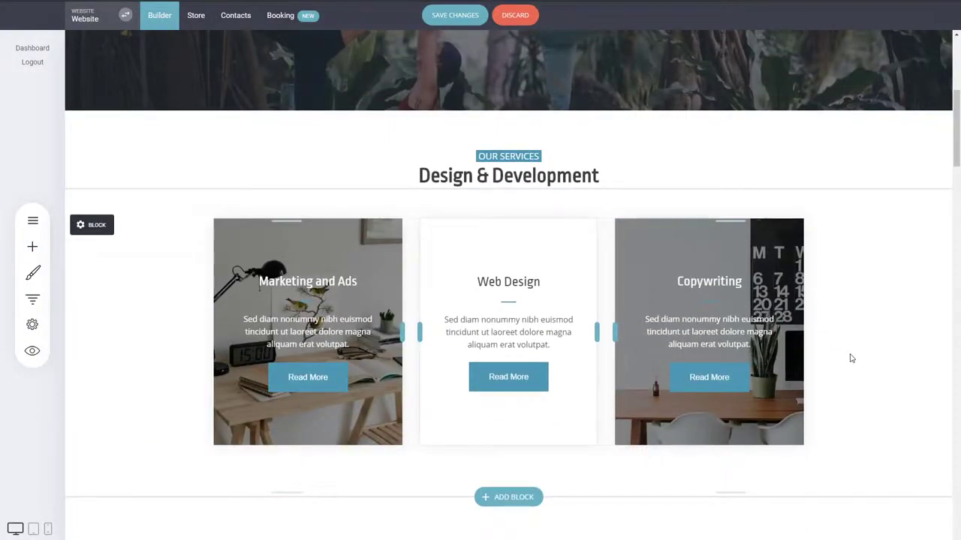
pyautogui.scroll(1, 856, 357)
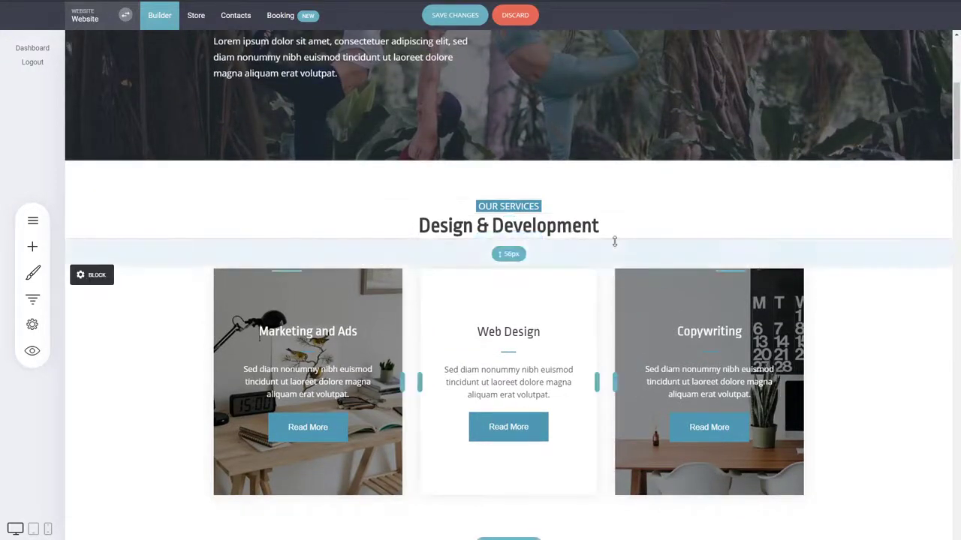
pyautogui.click(33, 248)
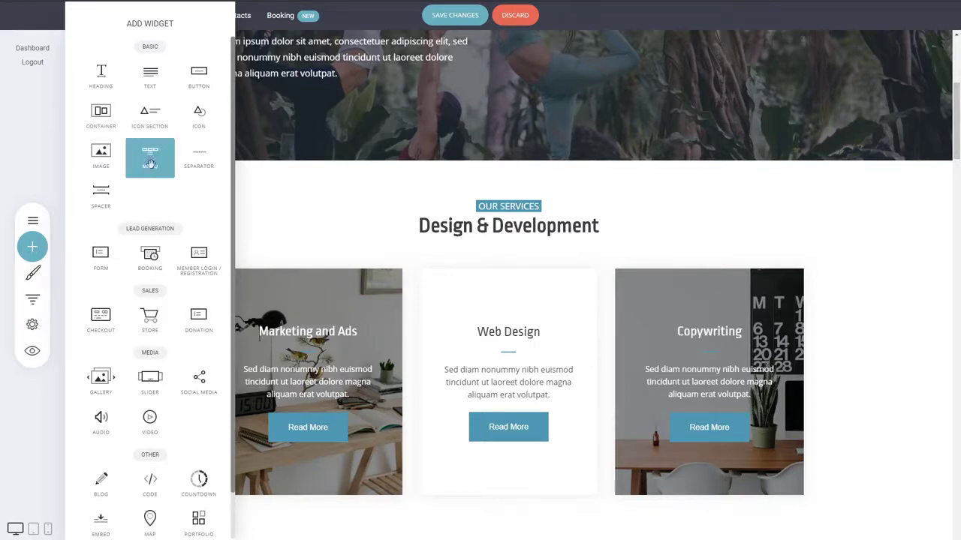
pyautogui.moveTo(150, 88); pyautogui.dragTo(605, 238)
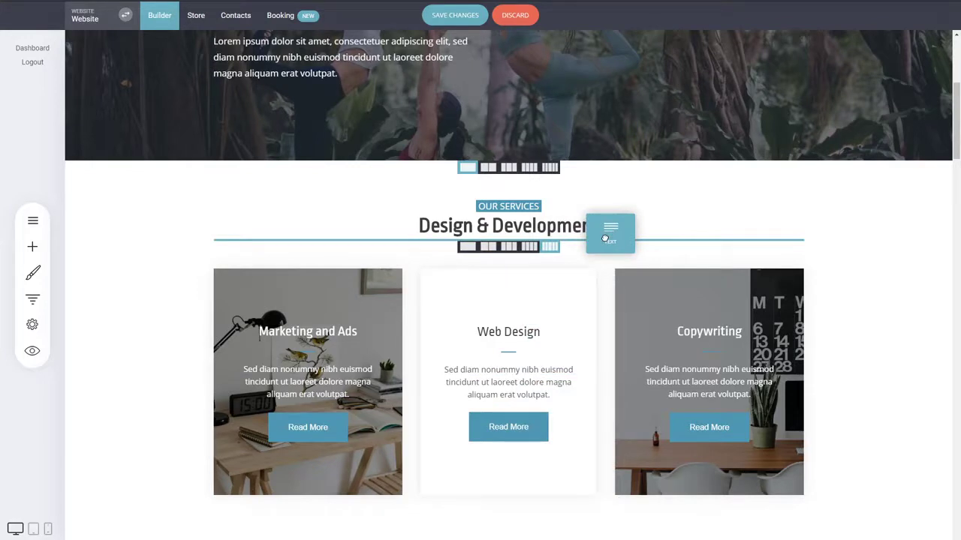
pyautogui.moveTo(605, 238); pyautogui.dragTo(605, 239)
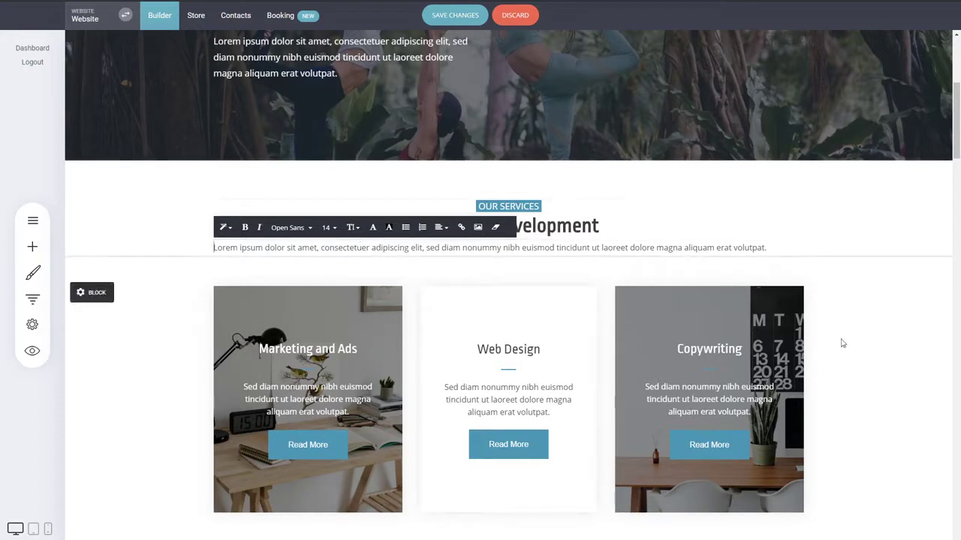
pyautogui.click(869, 346)
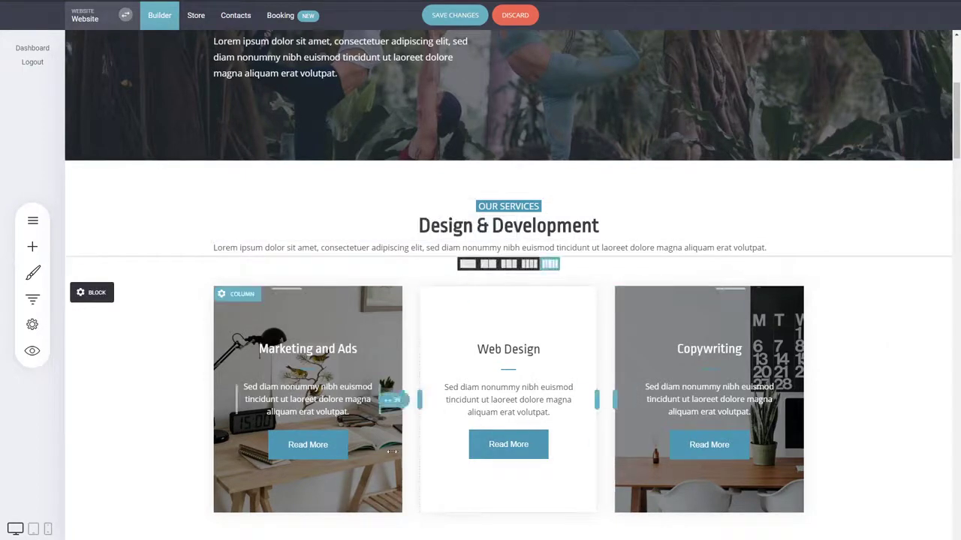
# Set the padding size of the Marketing and Ads card's Read More button to 24px
pyautogui.click(335, 448)
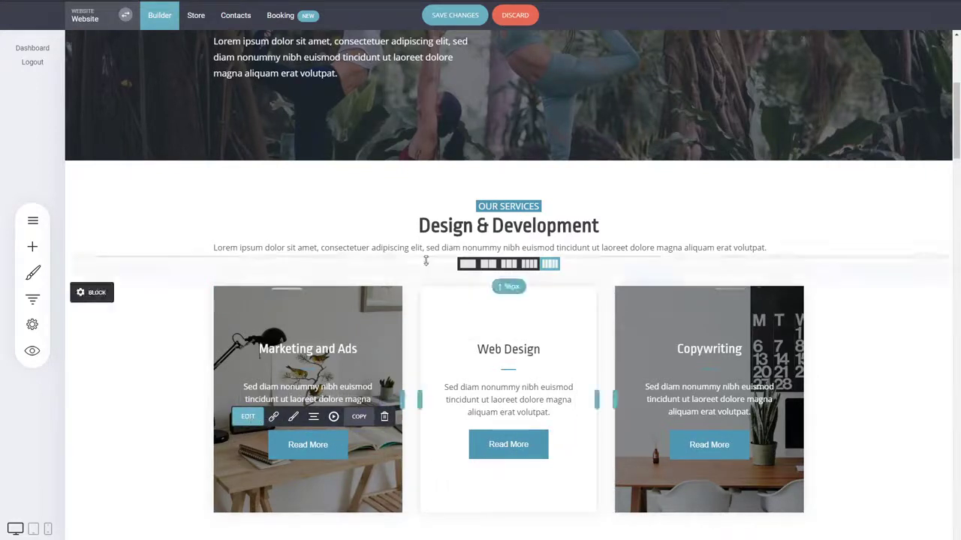
pyautogui.click(249, 210)
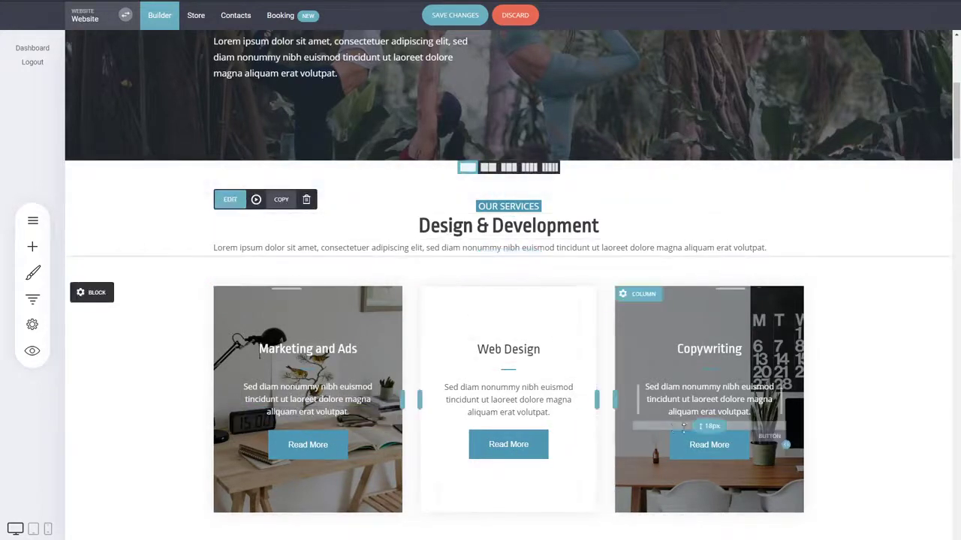
pyautogui.scroll(4, 564, 223)
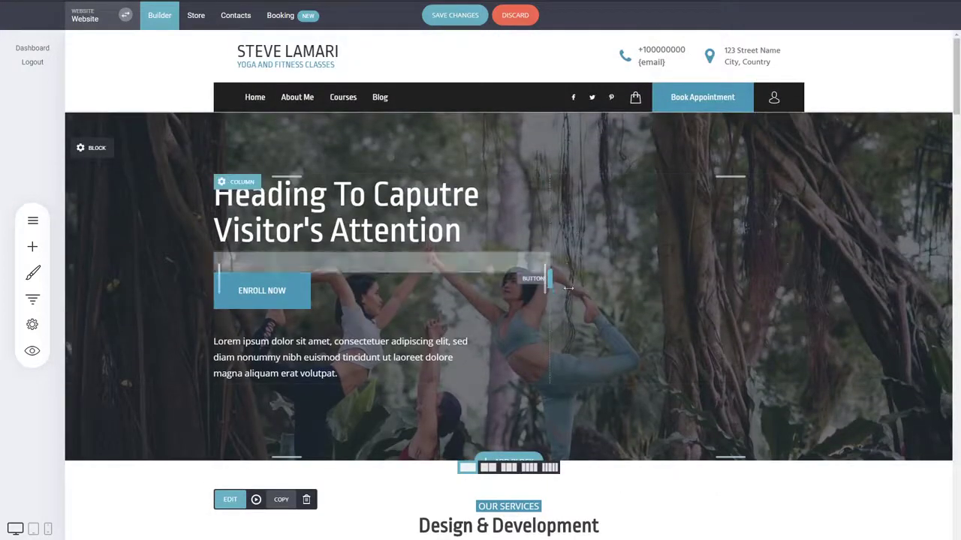
pyautogui.scroll(-3, 450, 278)
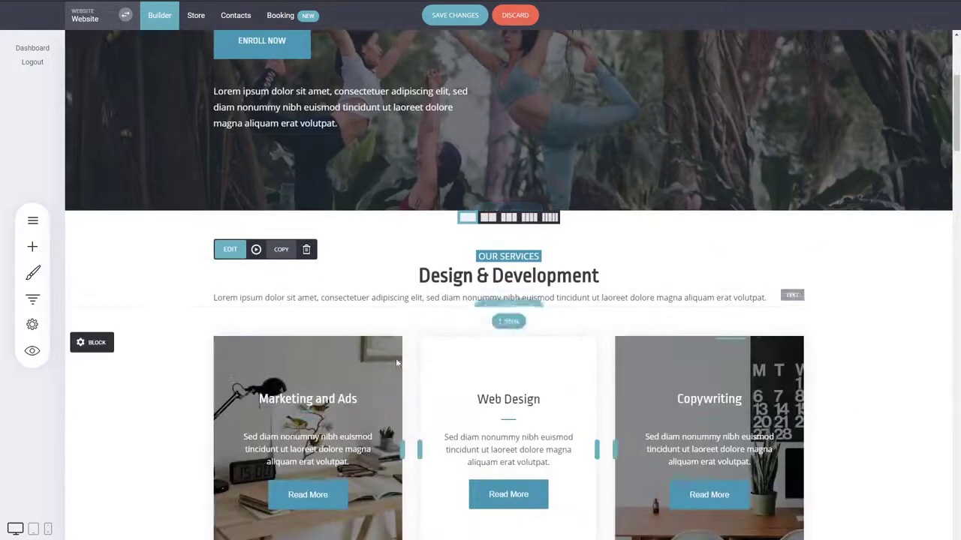
pyautogui.click(315, 493)
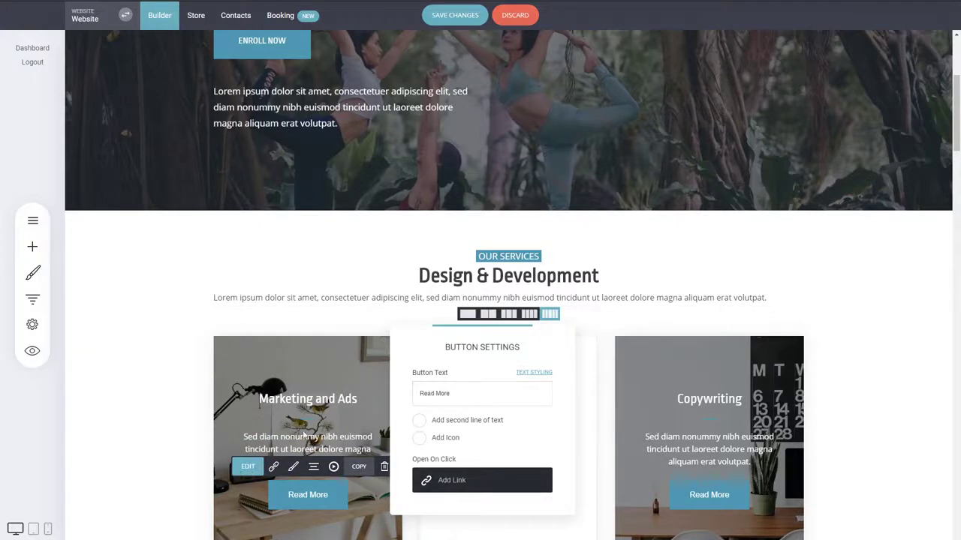
pyautogui.click(323, 499)
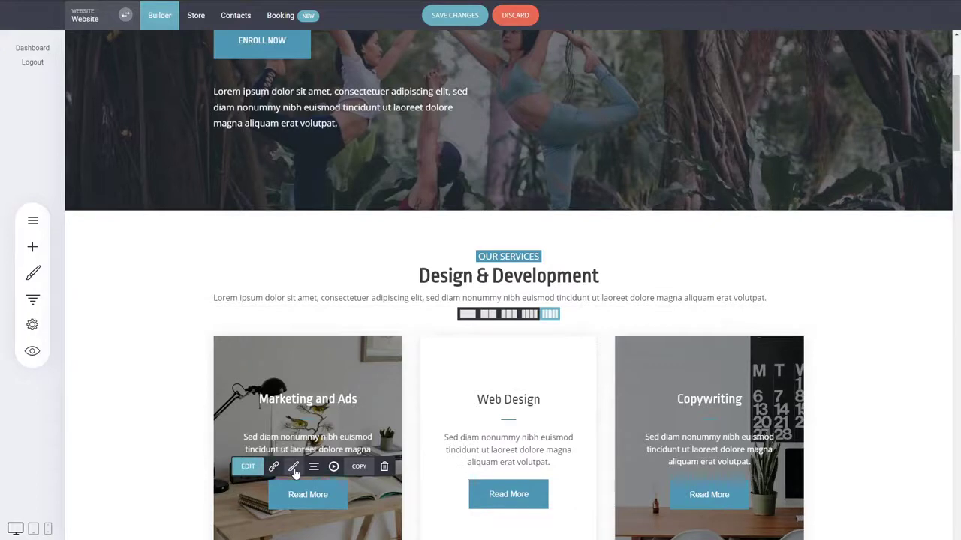
pyautogui.click(293, 468)
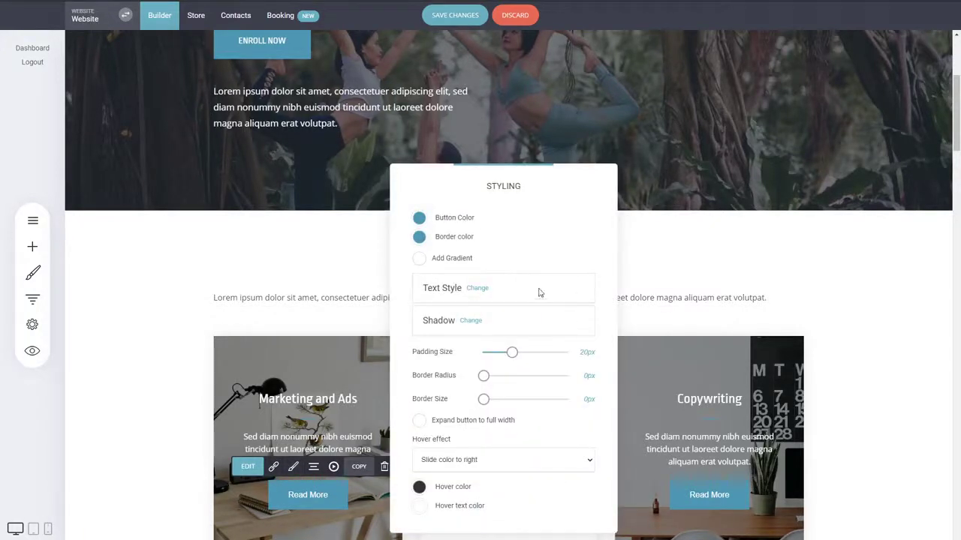
pyautogui.moveTo(511, 352); pyautogui.dragTo(518, 355)
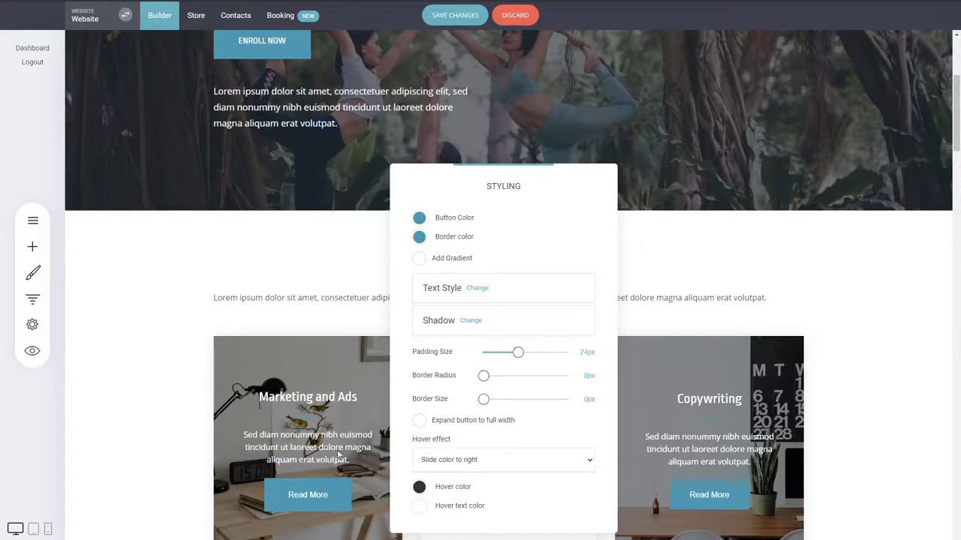
pyautogui.click(326, 388)
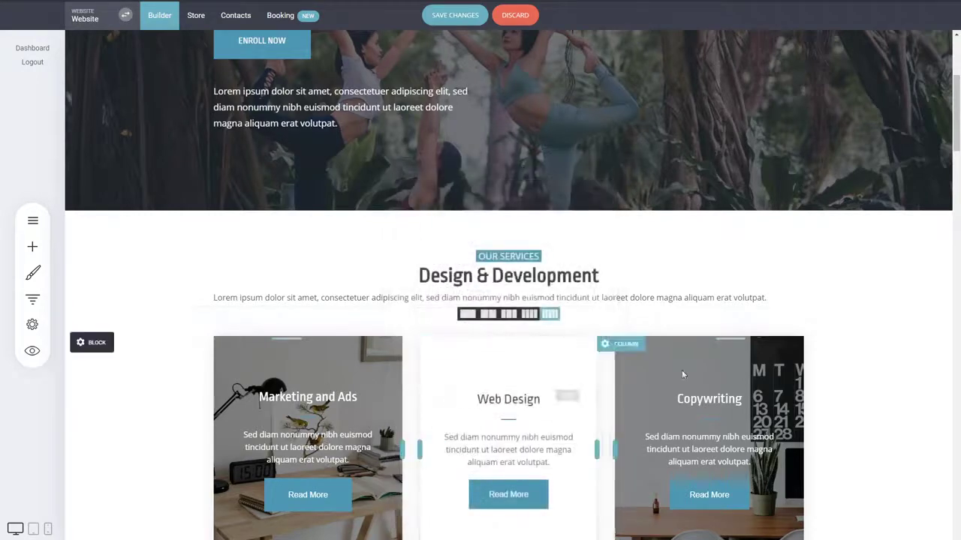
# Discard all unsaved changes made to the page
pyautogui.scroll(-3, 843, 322)
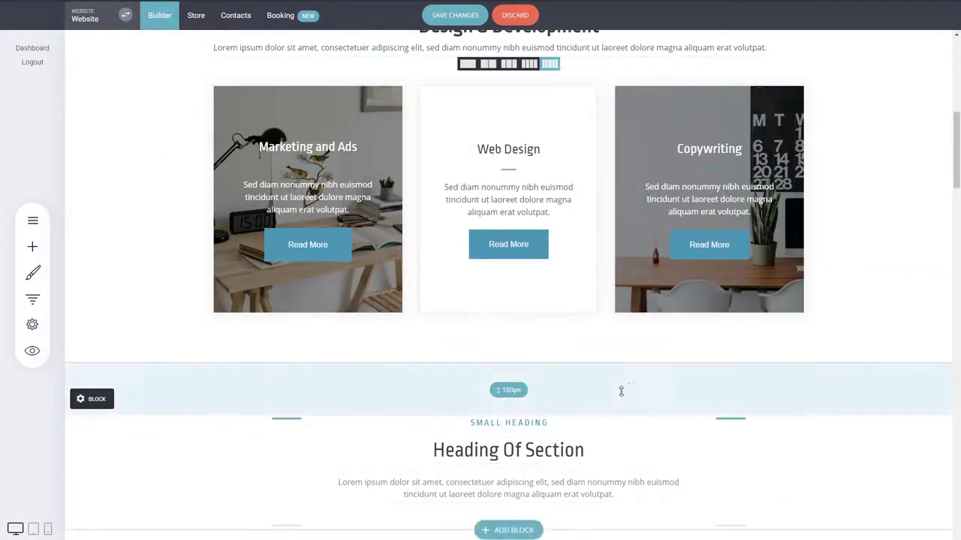
pyautogui.scroll(6, 630, 388)
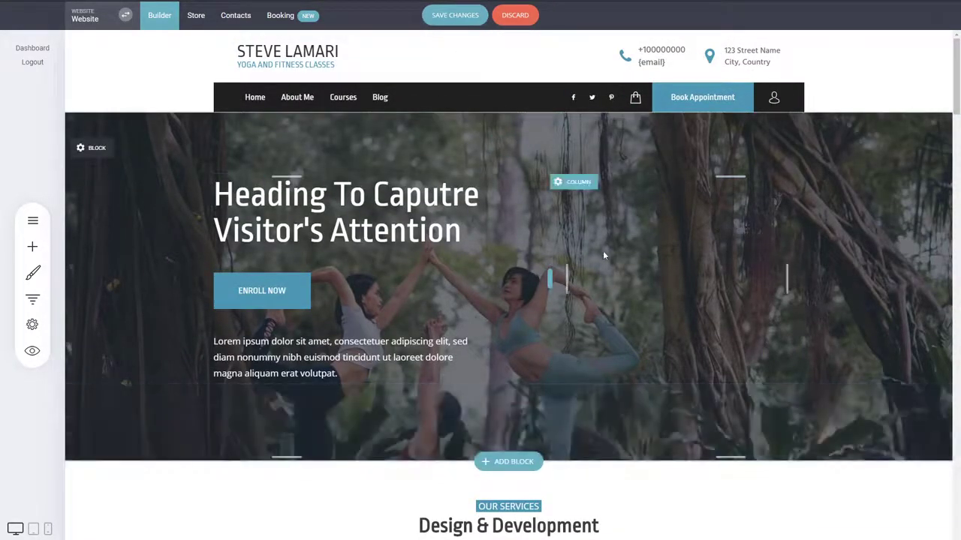
pyautogui.click(517, 17)
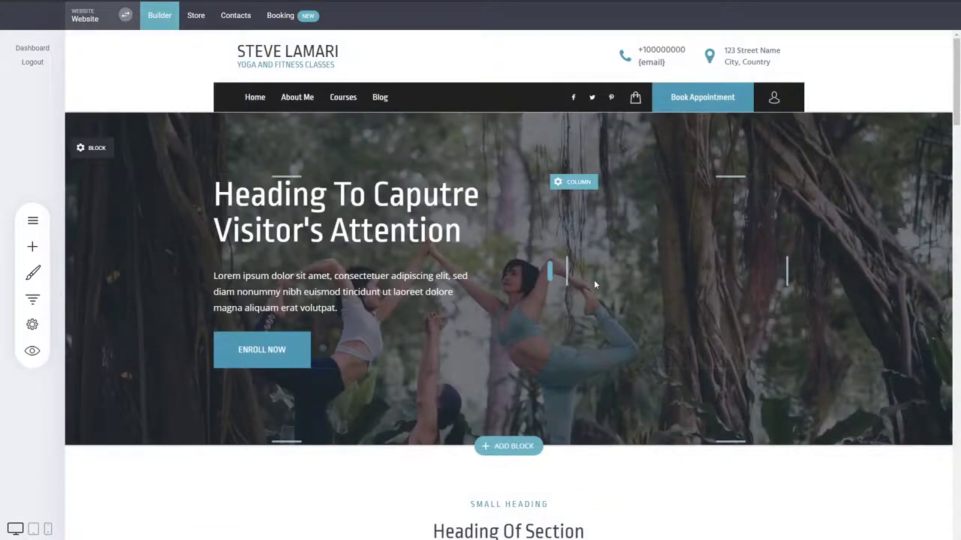
# Inspect the hero block's container settings, including background image, parallax and overlay options, and close them
pyautogui.scroll(-3, 653, 300)
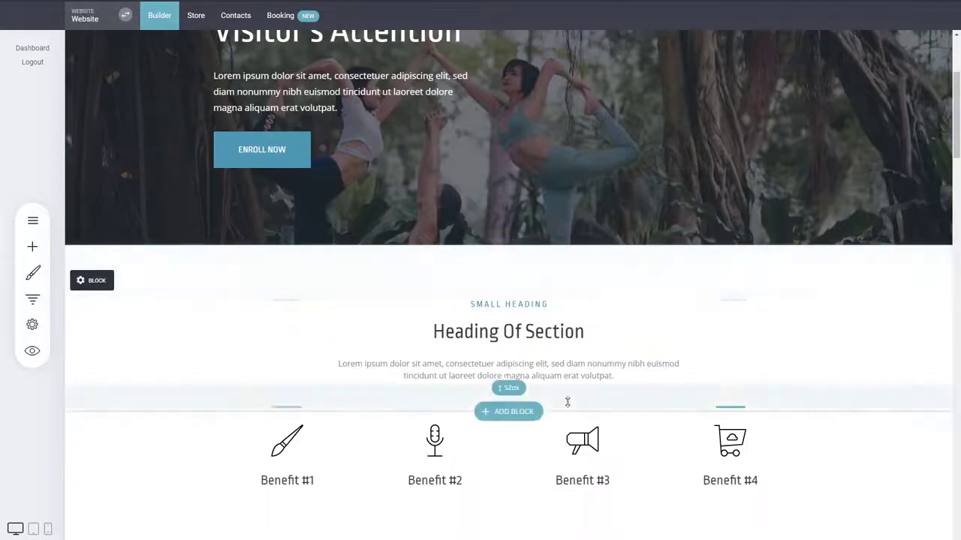
pyautogui.scroll(3, 420, 375)
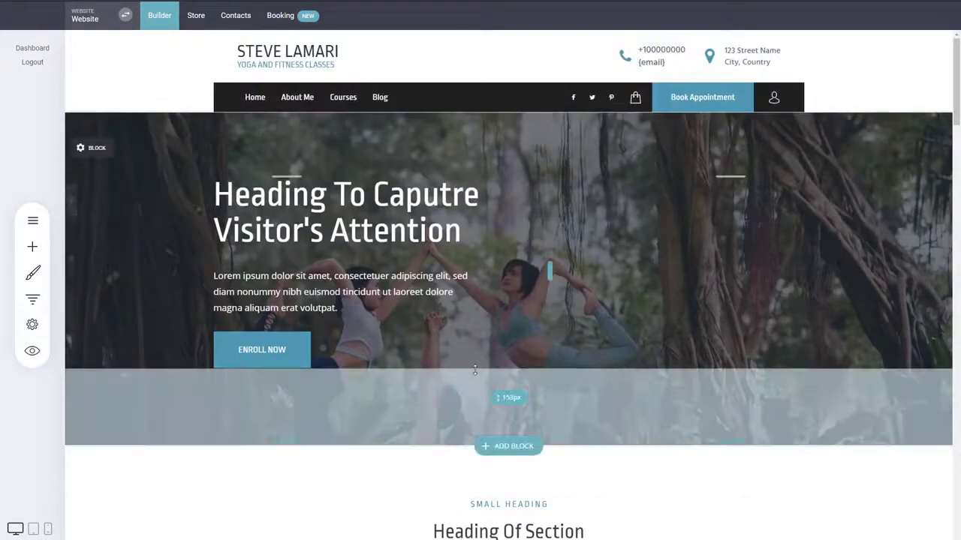
pyautogui.moveTo(97, 154)
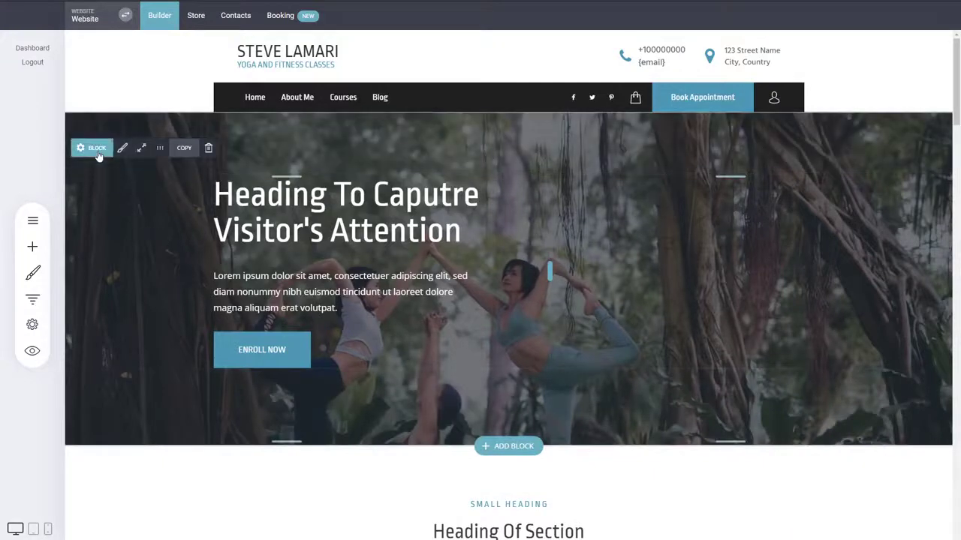
pyautogui.click(98, 151)
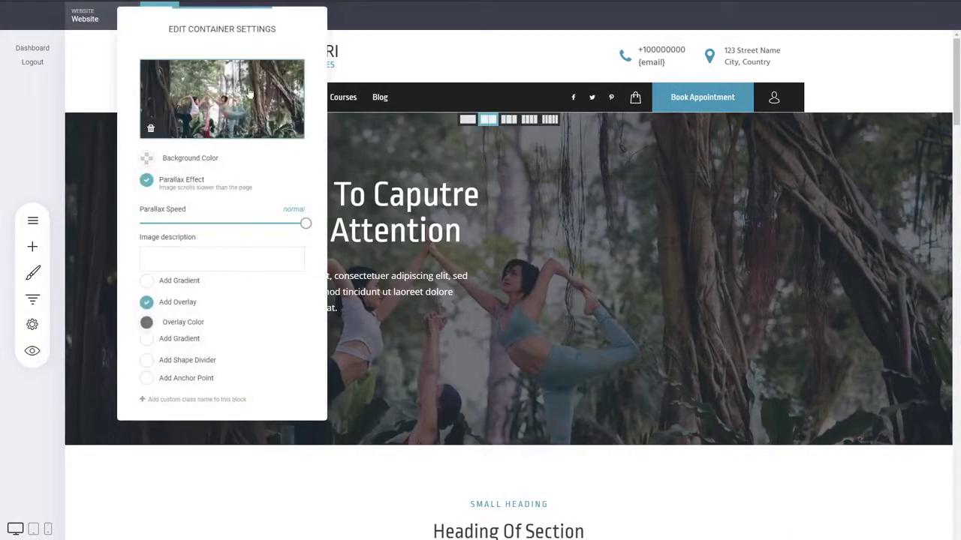
pyautogui.click(412, 370)
# Inspect the column settings of the yoga image column in the two-column section below the benefits, and close them
pyautogui.scroll(-10, 412, 371)
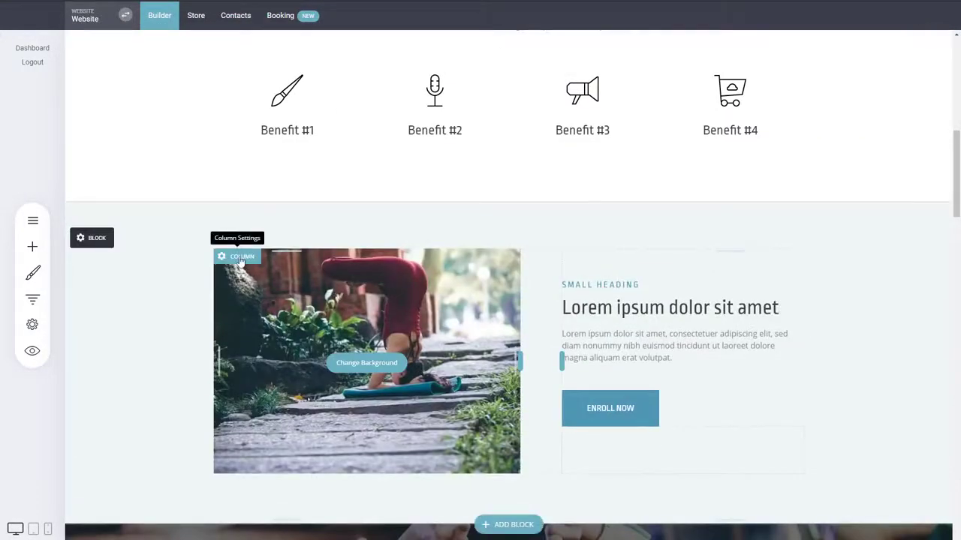
pyautogui.click(240, 258)
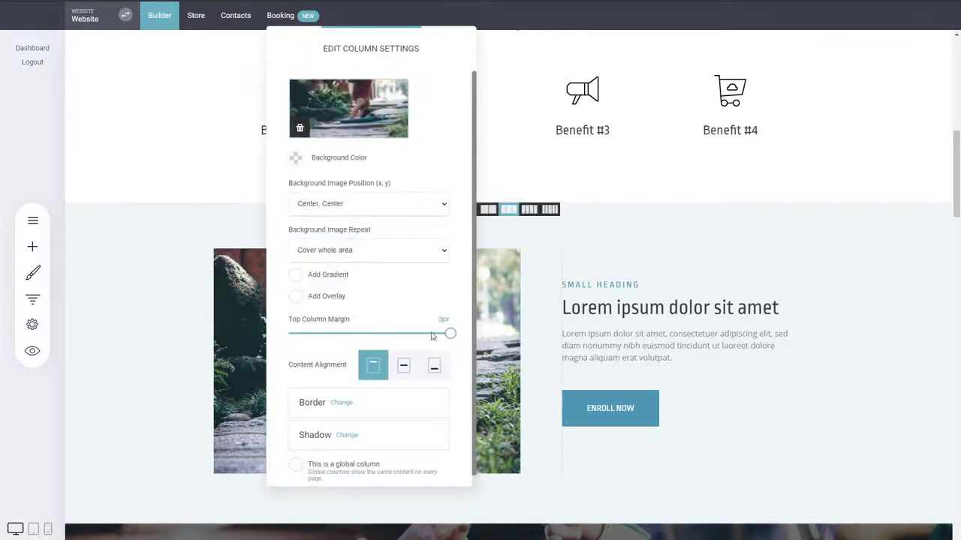
pyautogui.scroll(-1, 424, 336)
pyautogui.click(554, 343)
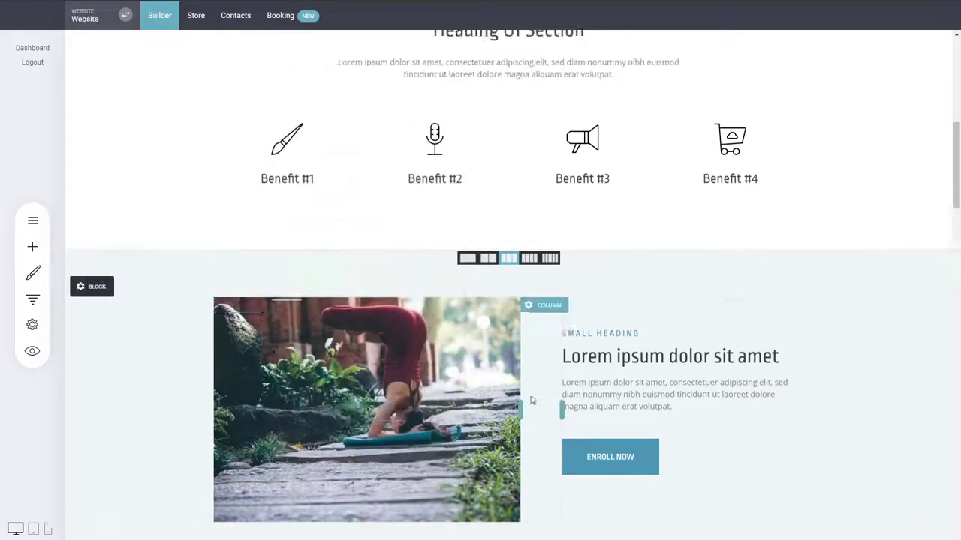
# Look through the site's list of pages and popups and the list of available widgets
pyautogui.scroll(10, 503, 388)
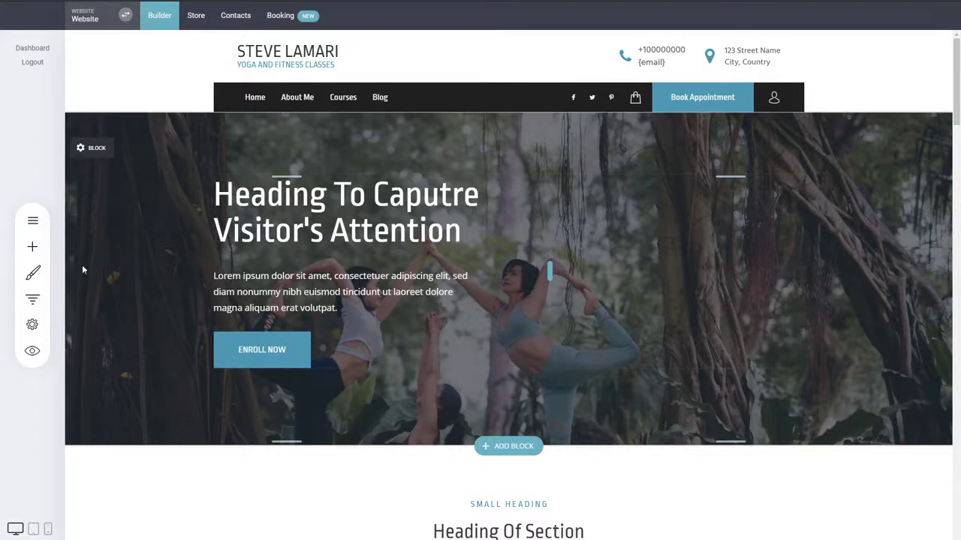
pyautogui.click(32, 220)
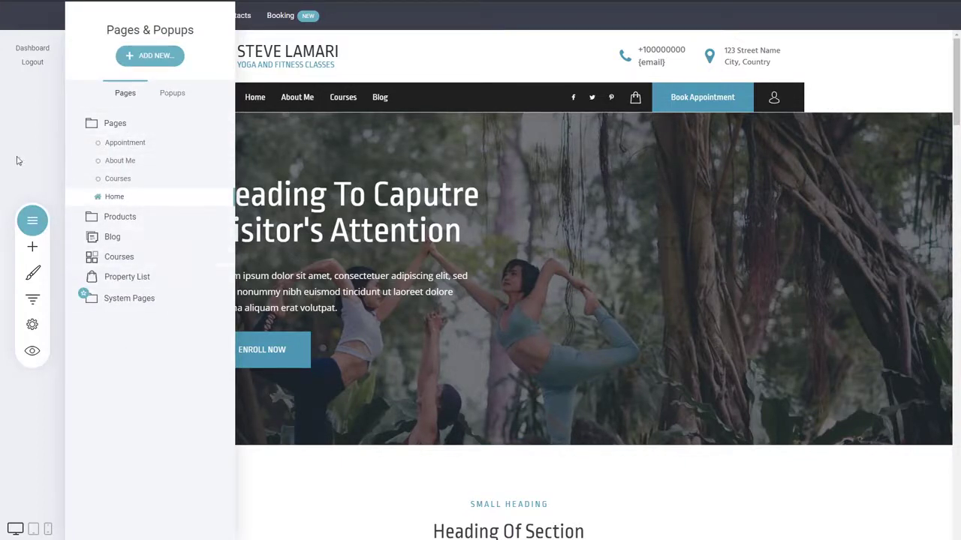
pyautogui.click(33, 220)
pyautogui.click(33, 247)
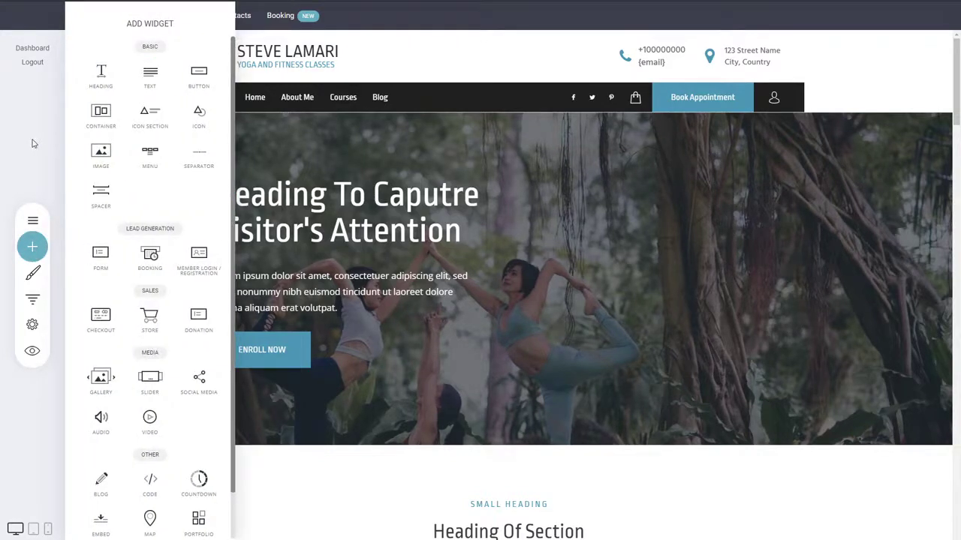
# Set the primary color in the global color palette to #EB6B56
pyautogui.click(31, 273)
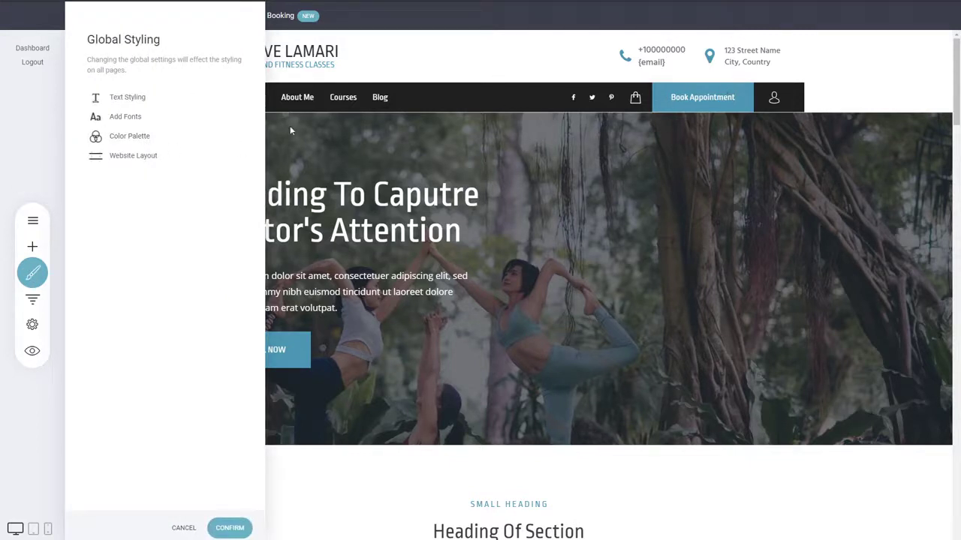
pyautogui.click(121, 137)
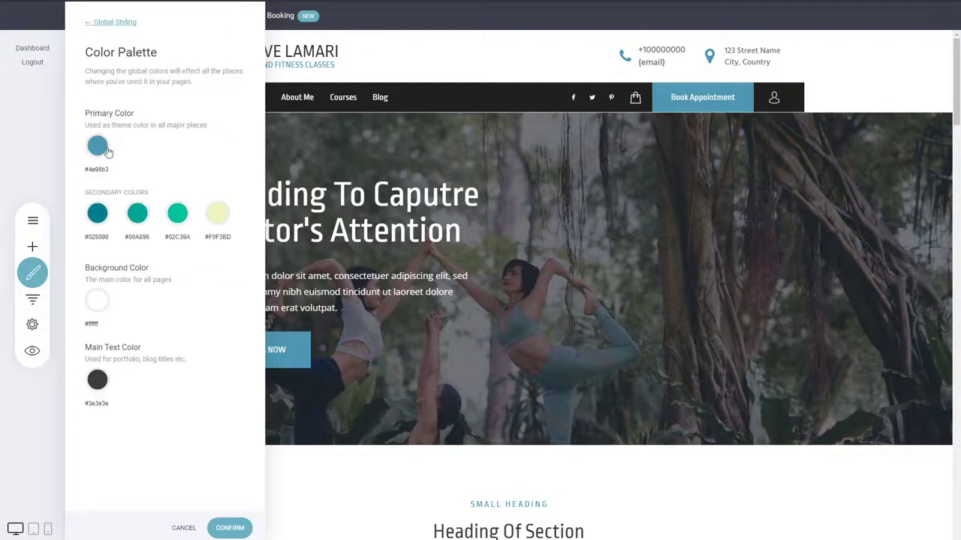
pyautogui.click(98, 148)
pyautogui.click(149, 380)
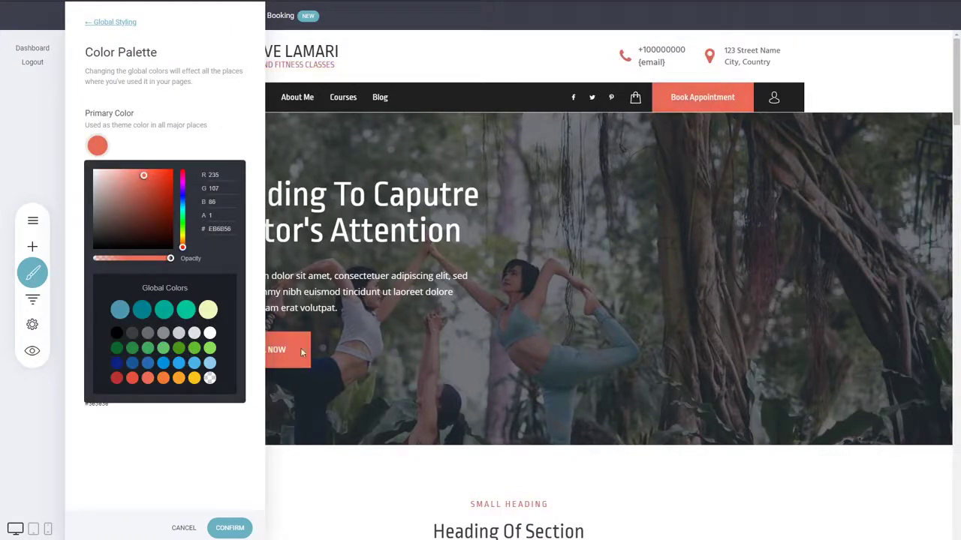
pyautogui.click(158, 441)
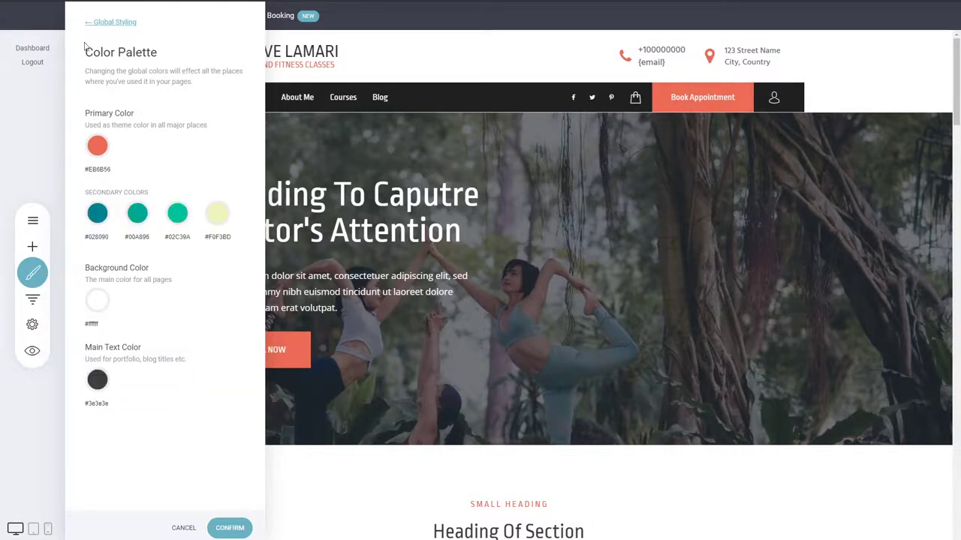
# View the global website layout settings and discard the unsaved global style changes
pyautogui.click(105, 23)
pyautogui.click(122, 156)
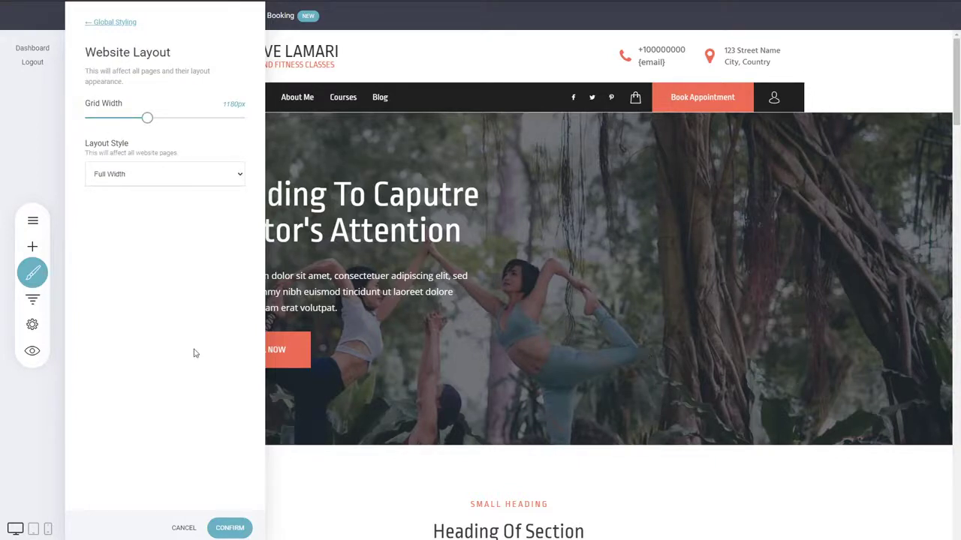
pyautogui.click(36, 303)
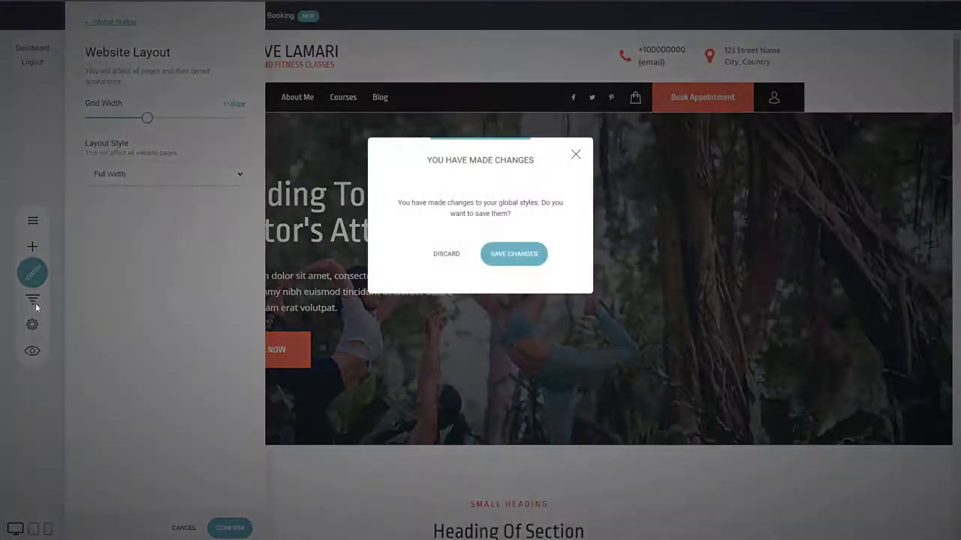
pyautogui.click(445, 255)
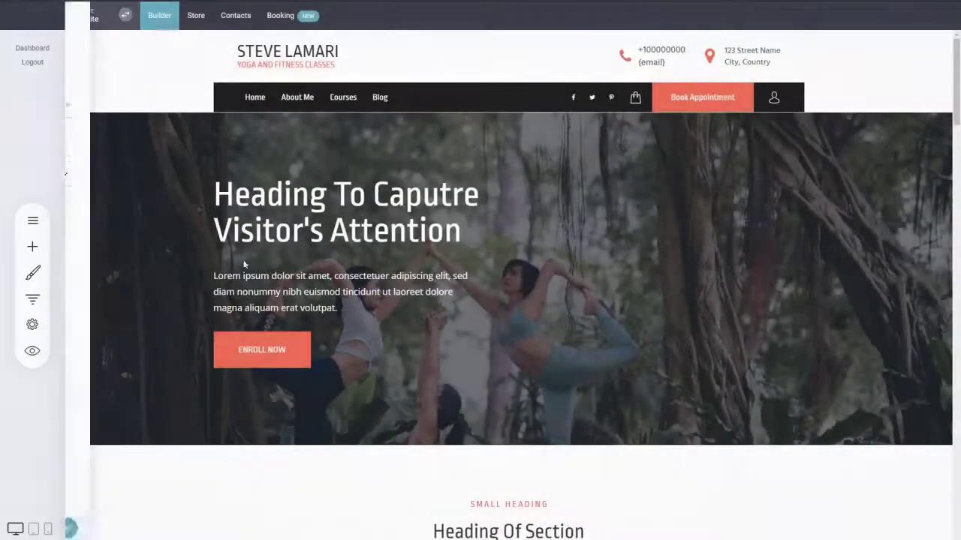
# Look through the list of funnels and the general website settings, and close both
pyautogui.click(34, 299)
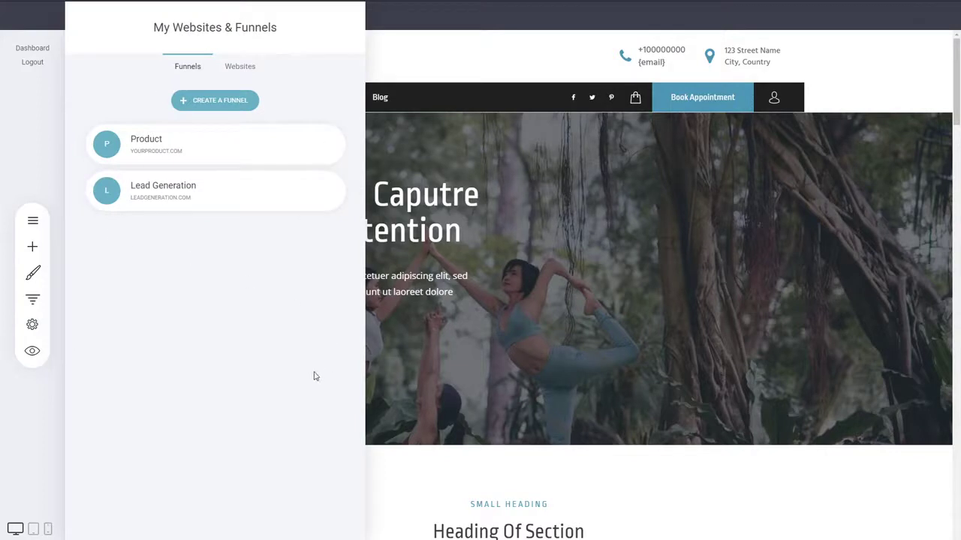
pyautogui.click(432, 243)
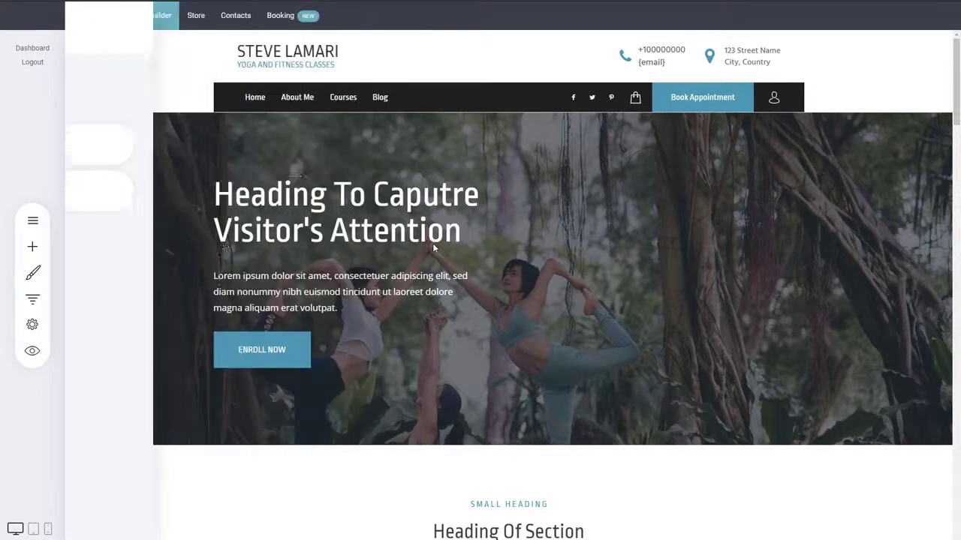
pyautogui.click(31, 325)
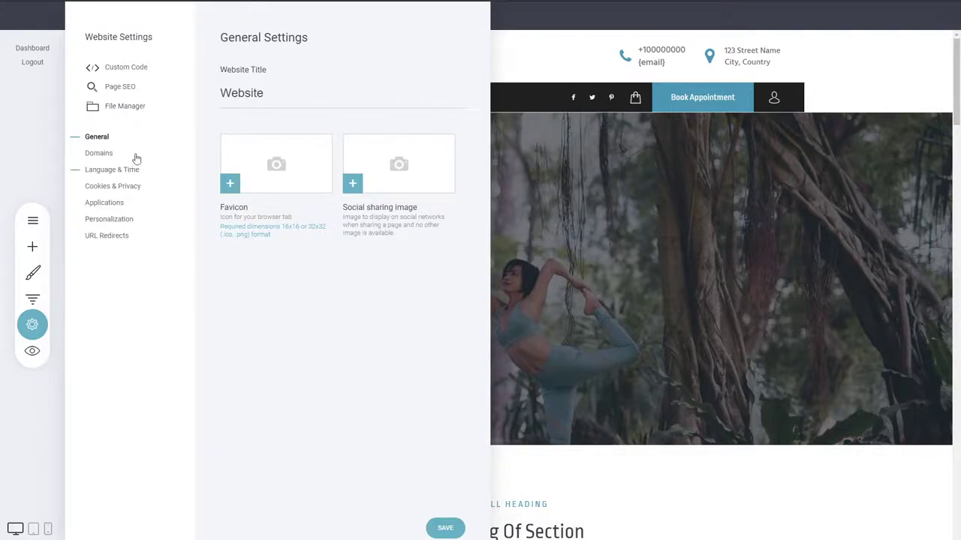
pyautogui.click(32, 326)
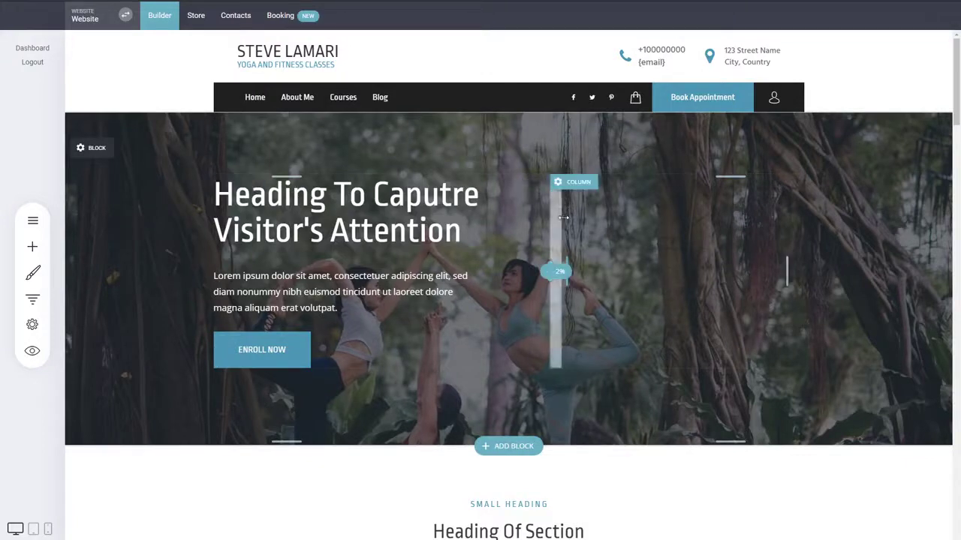
pyautogui.scroll(-3, 624, 271)
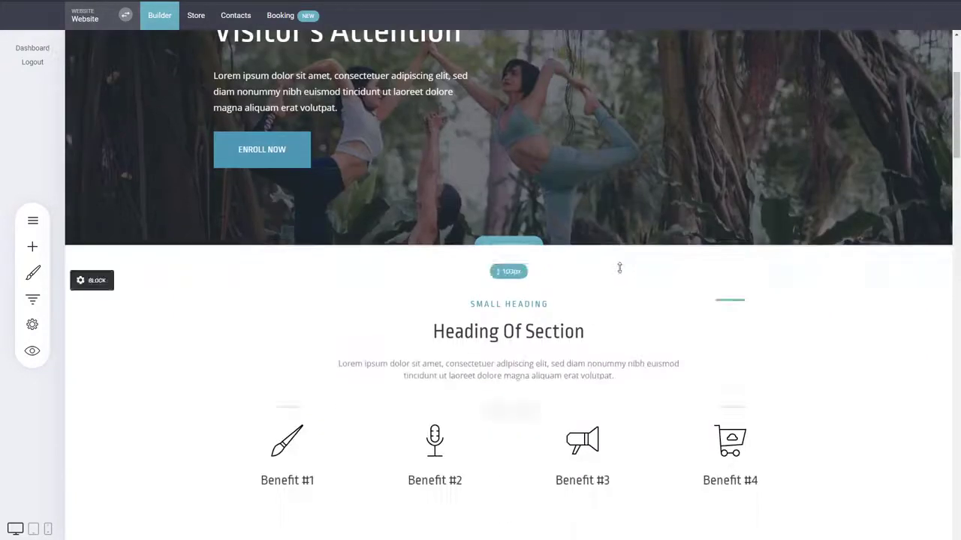
pyautogui.scroll(-2, 666, 236)
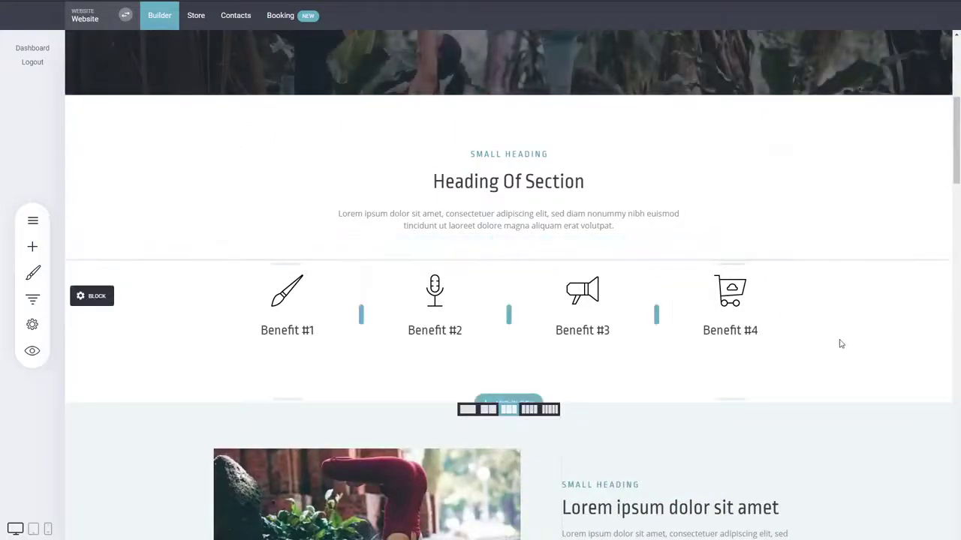
pyautogui.scroll(-3, 841, 343)
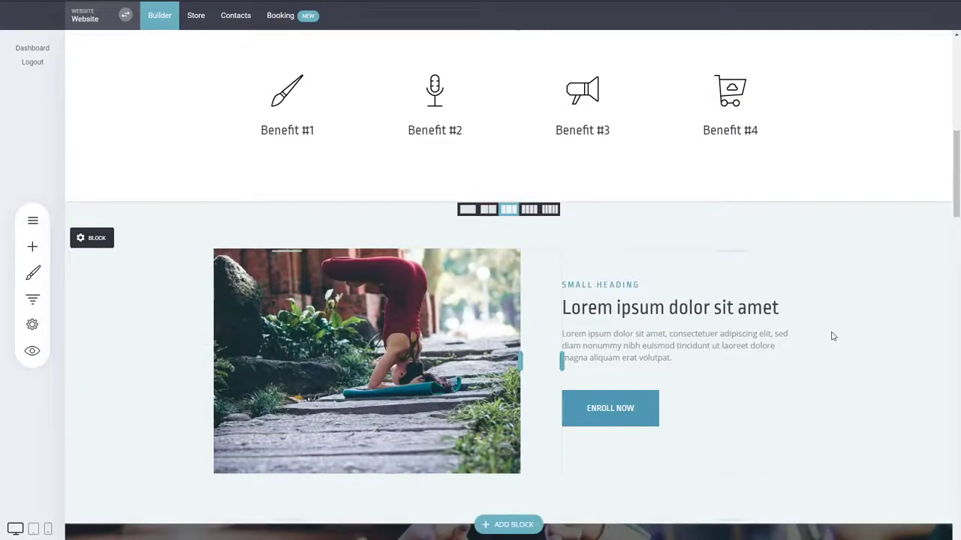